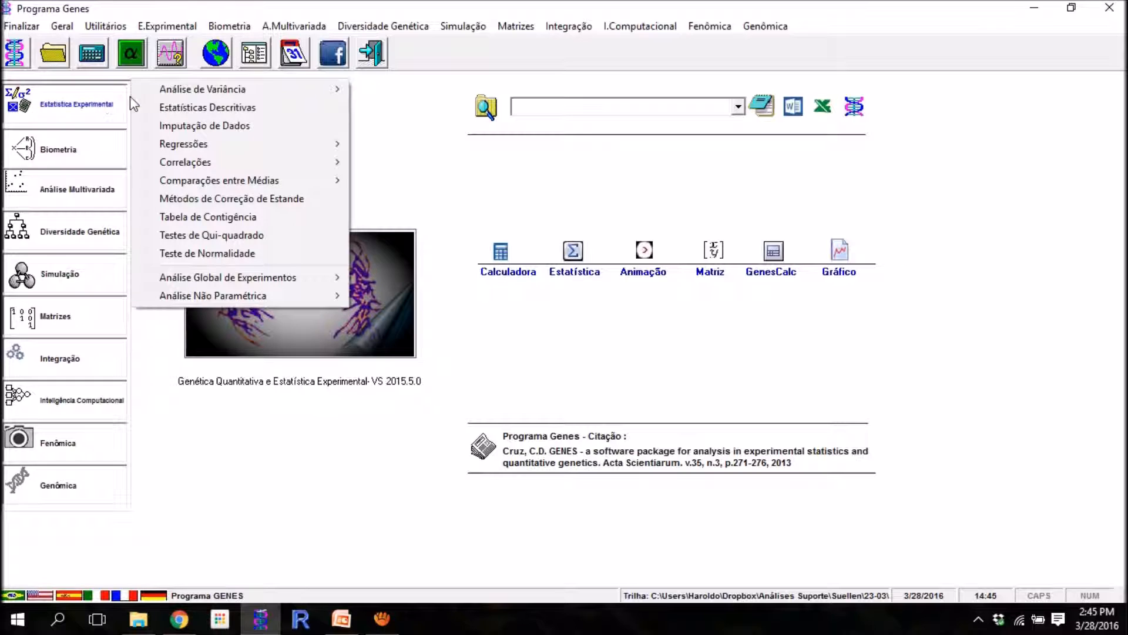
Open the partial correlations analysis and load the example data file c:\dados\plano1rfe.dat
mouse_move(215, 157)
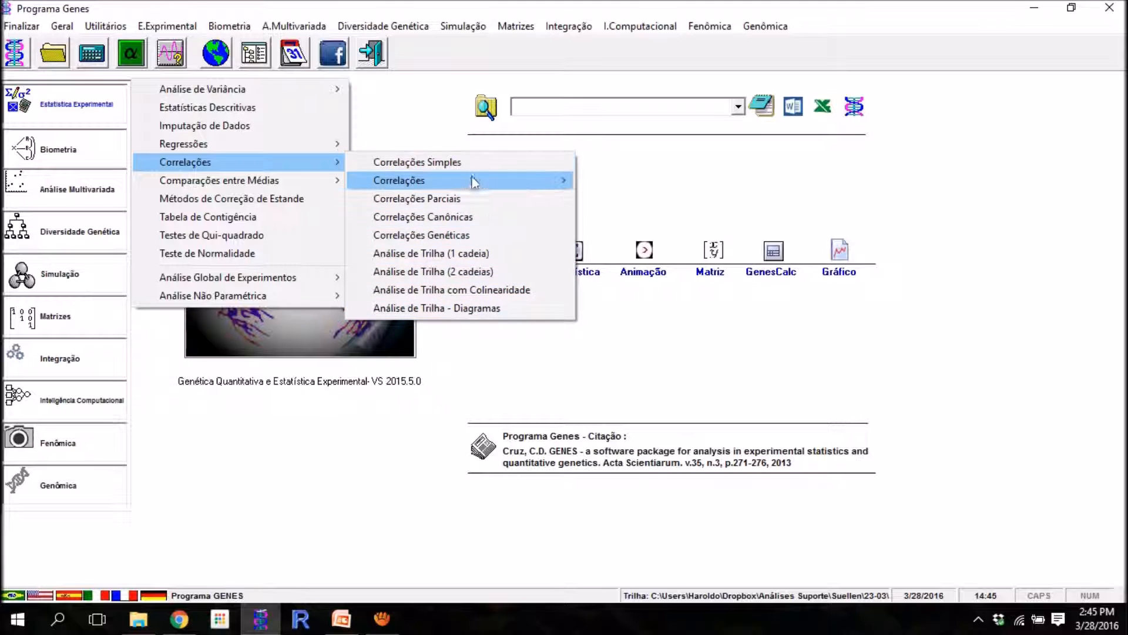
click(440, 199)
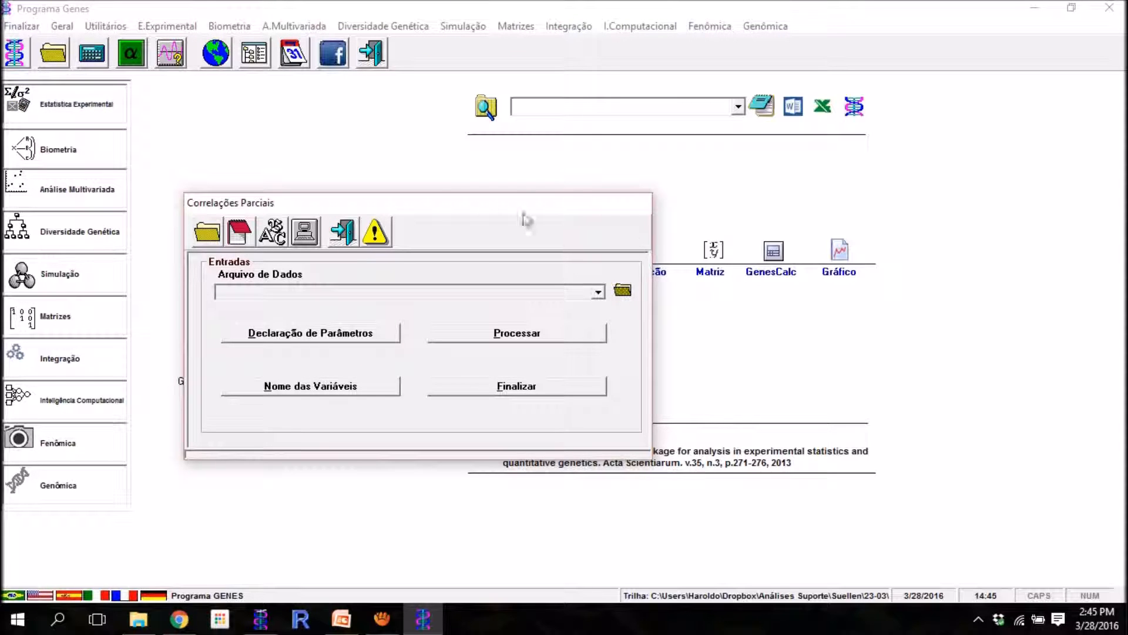
click(374, 239)
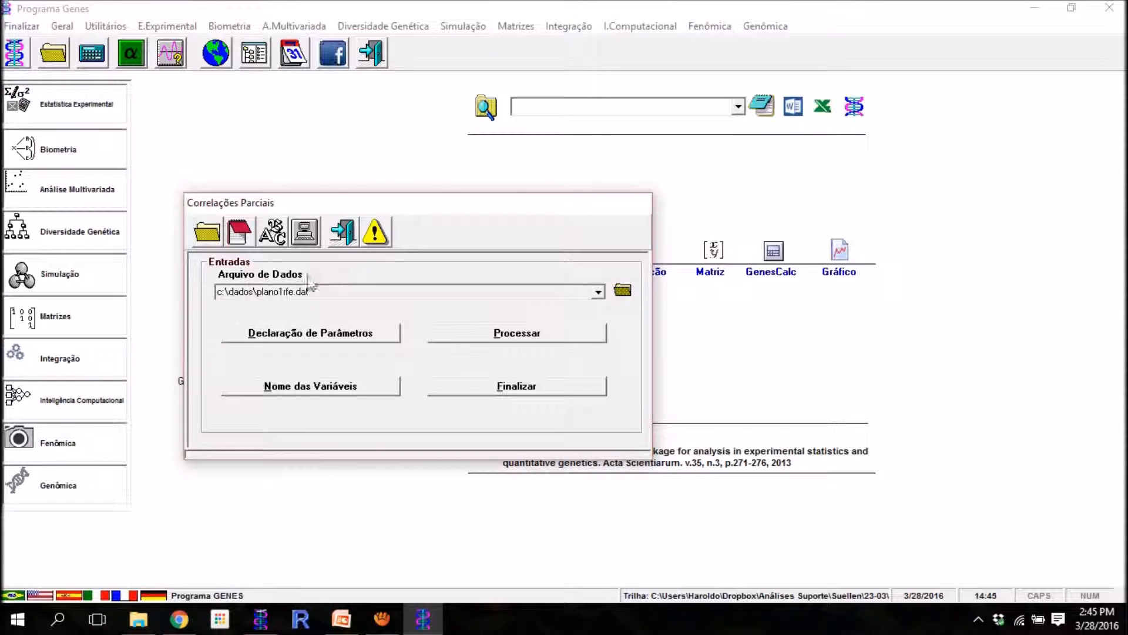
double_click(283, 292)
drag(285, 294, 316, 292)
click(286, 293)
drag(297, 294, 222, 295)
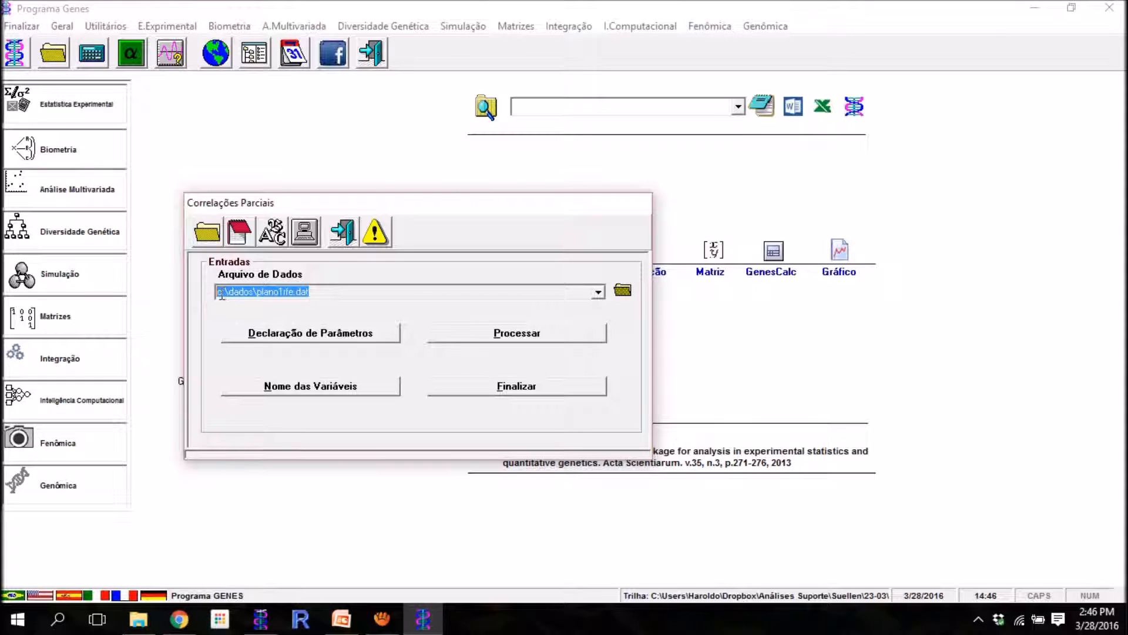
Declare the parameters as 5 variables and 10 pairs of observations per correlation, and read the data file
click(246, 336)
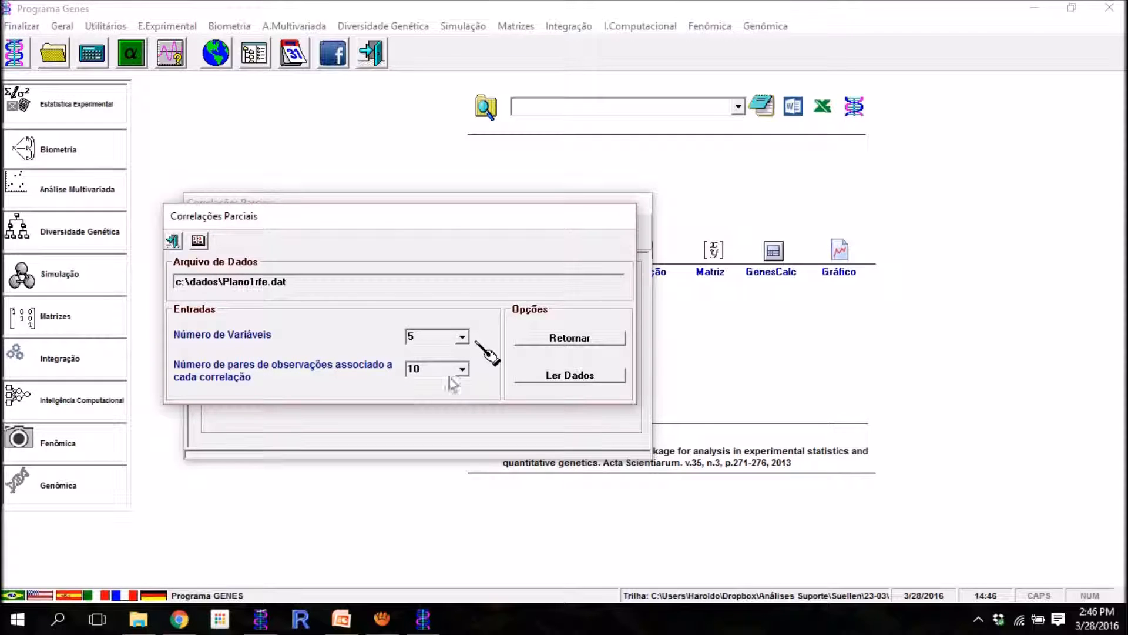
double_click(421, 371)
click(427, 368)
drag(427, 369, 394, 369)
click(449, 372)
click(561, 379)
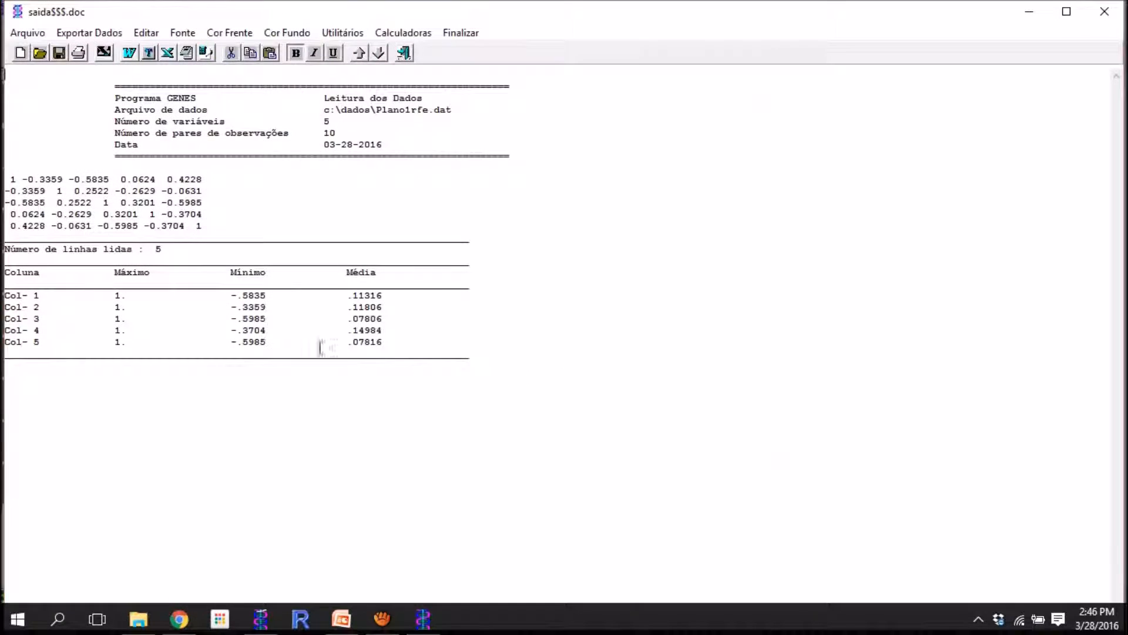
Review the correlation matrix and the column maximum, minimum and mean statistics in the data reading report, and close it
drag(210, 227, 9, 165)
drag(429, 352, 5, 249)
drag(209, 228, 7, 177)
click(404, 52)
Keep the variable names x 1 to x 5 and compute the partial correlations with all five variables selected
click(340, 384)
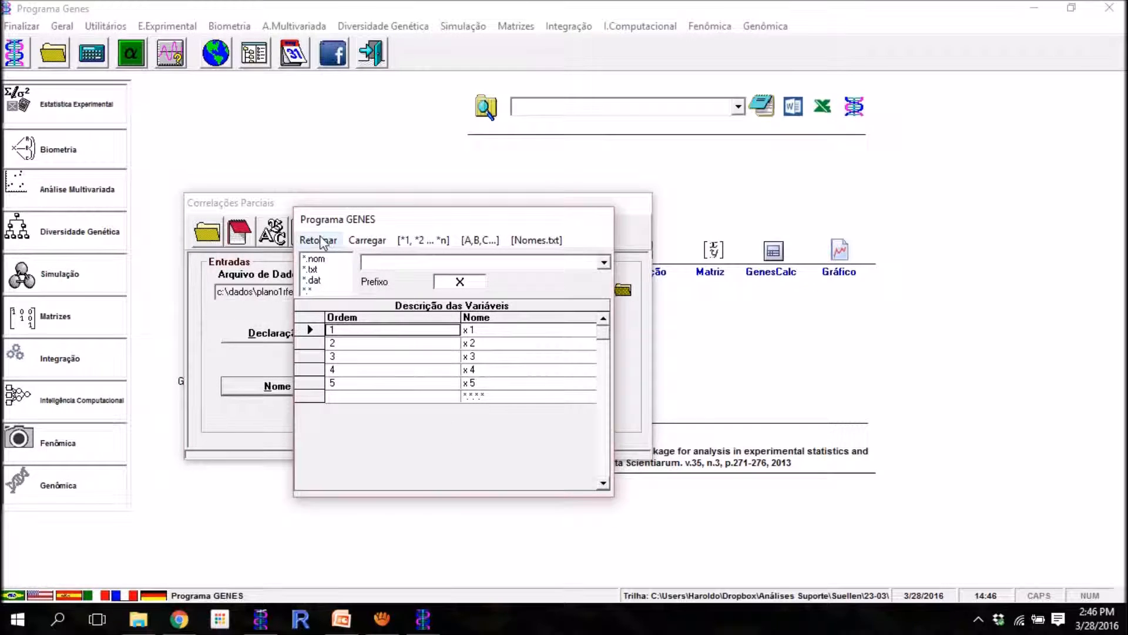
click(321, 241)
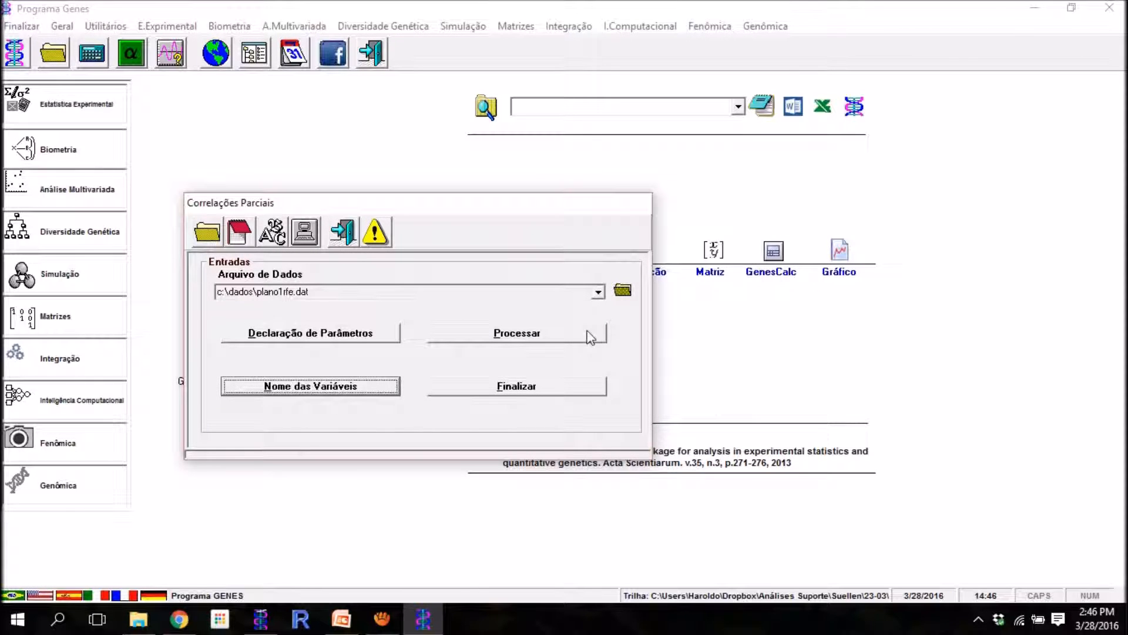
click(552, 338)
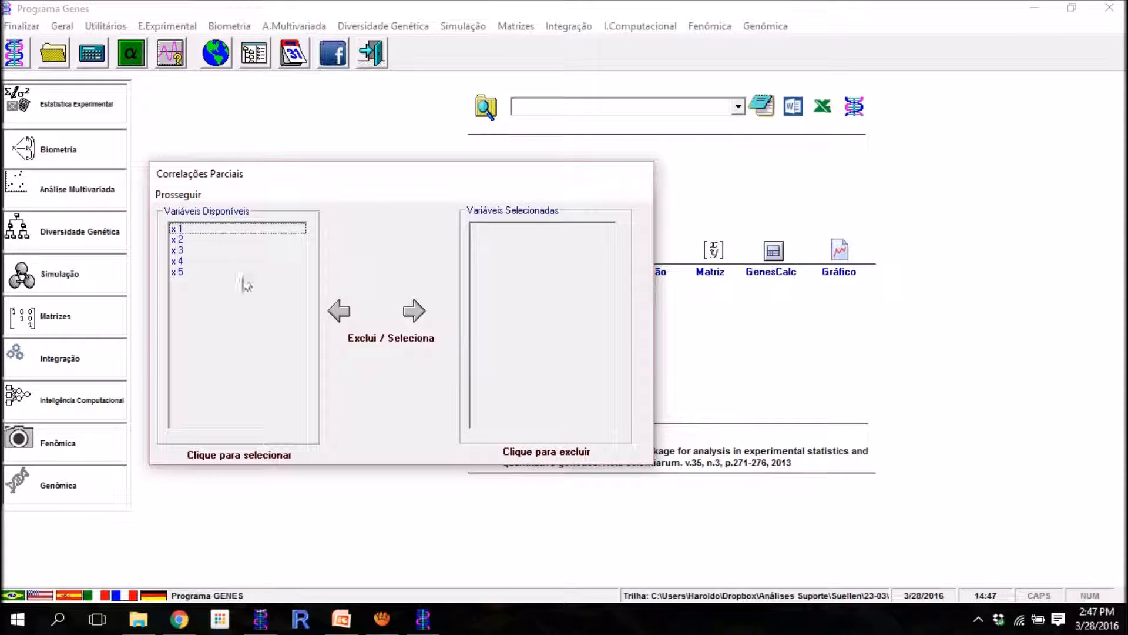
click(213, 229)
click(216, 250)
click(227, 261)
click(520, 250)
click(514, 239)
click(478, 229)
click(423, 312)
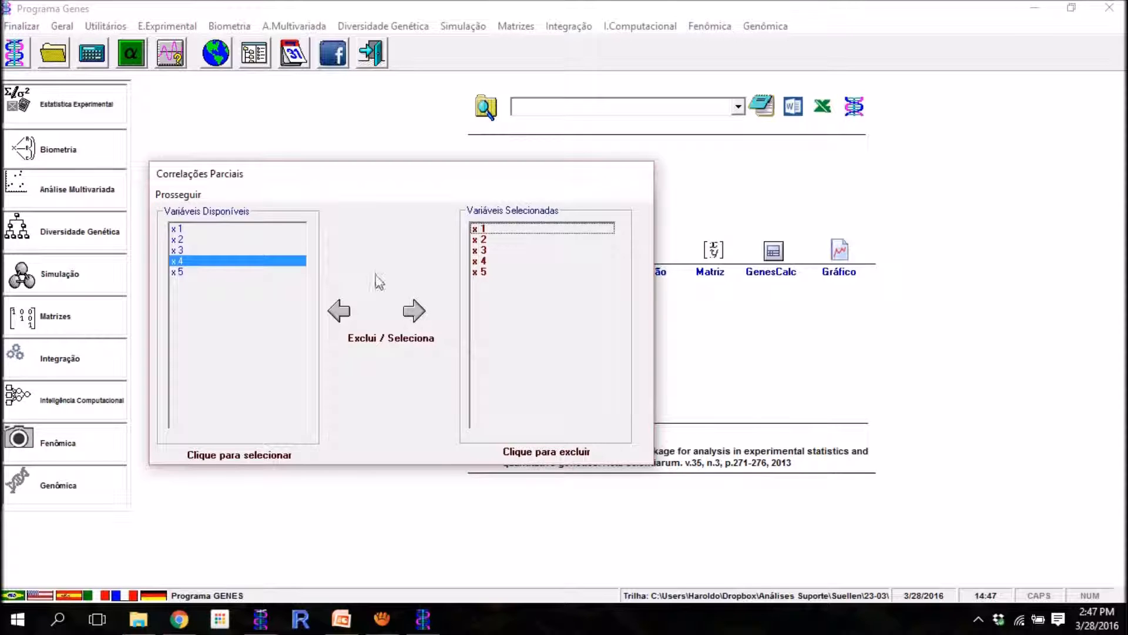
click(181, 193)
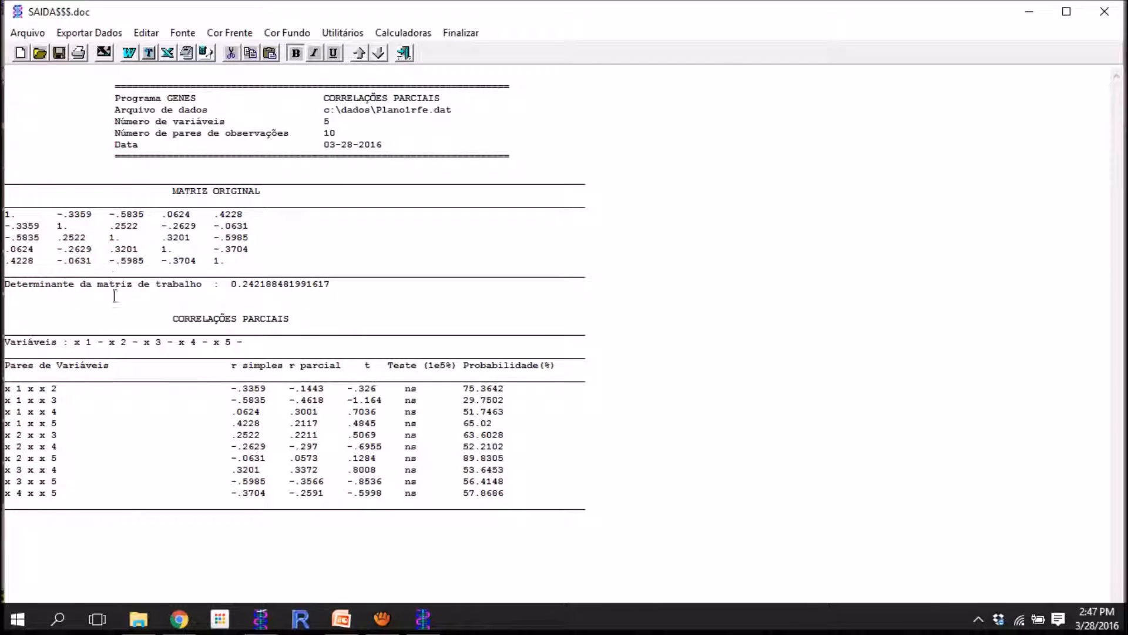
Examine the original matrix, its determinant, and the simple and partial correlations of each variable pair in the report, and close it
drag(280, 270, 253, 201)
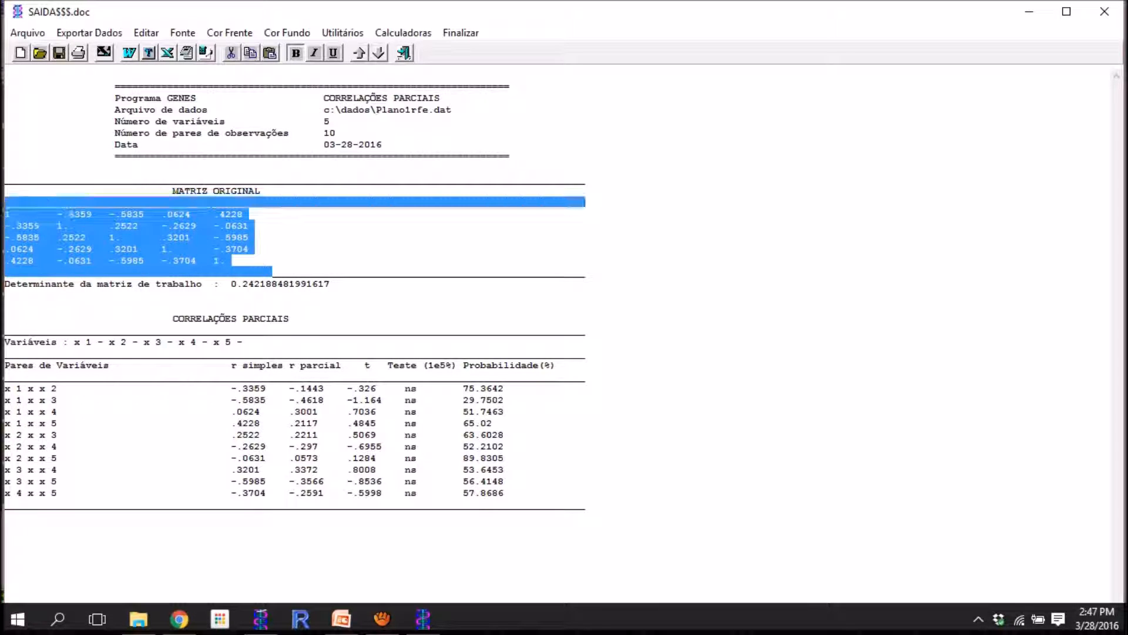
drag(222, 285, 364, 288)
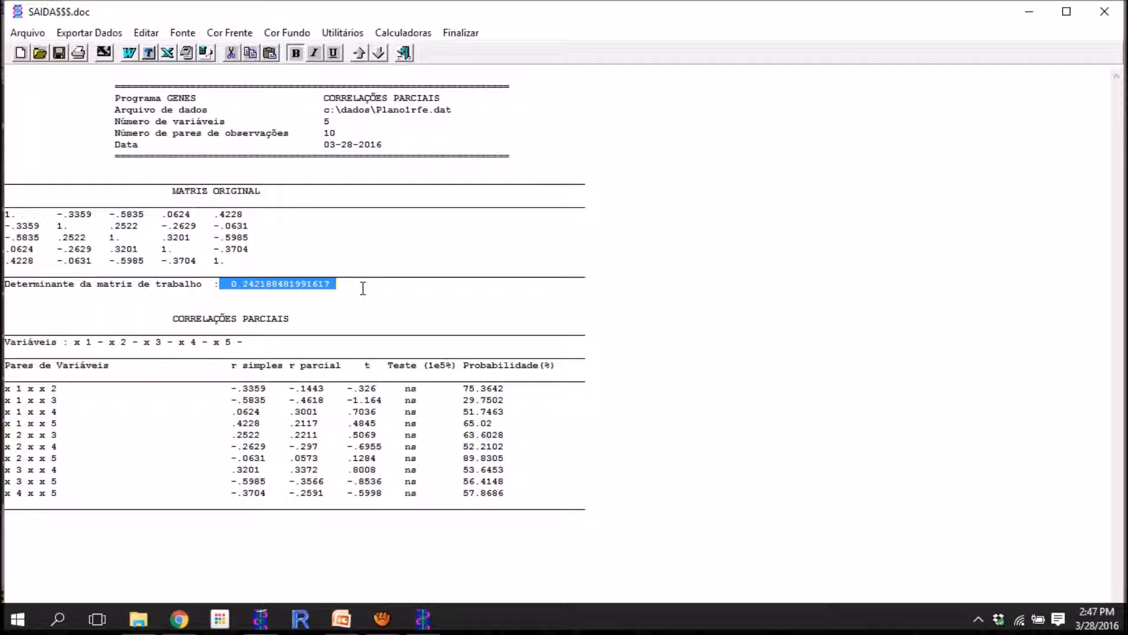
drag(257, 341, 76, 342)
click(76, 344)
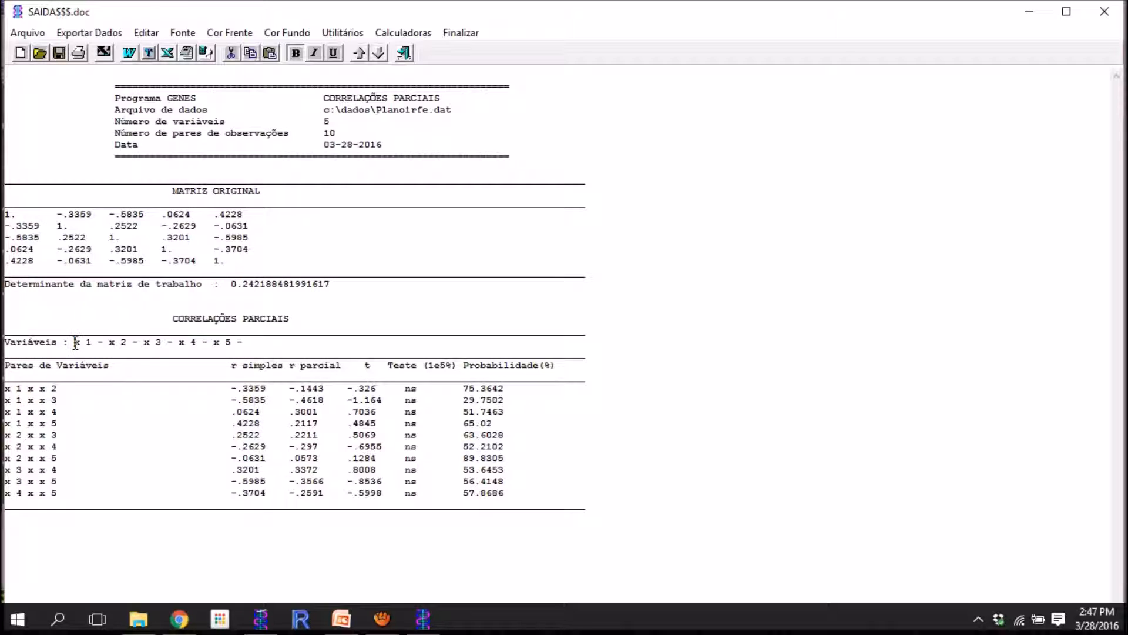
drag(58, 388, 7, 378)
drag(69, 402, 5, 447)
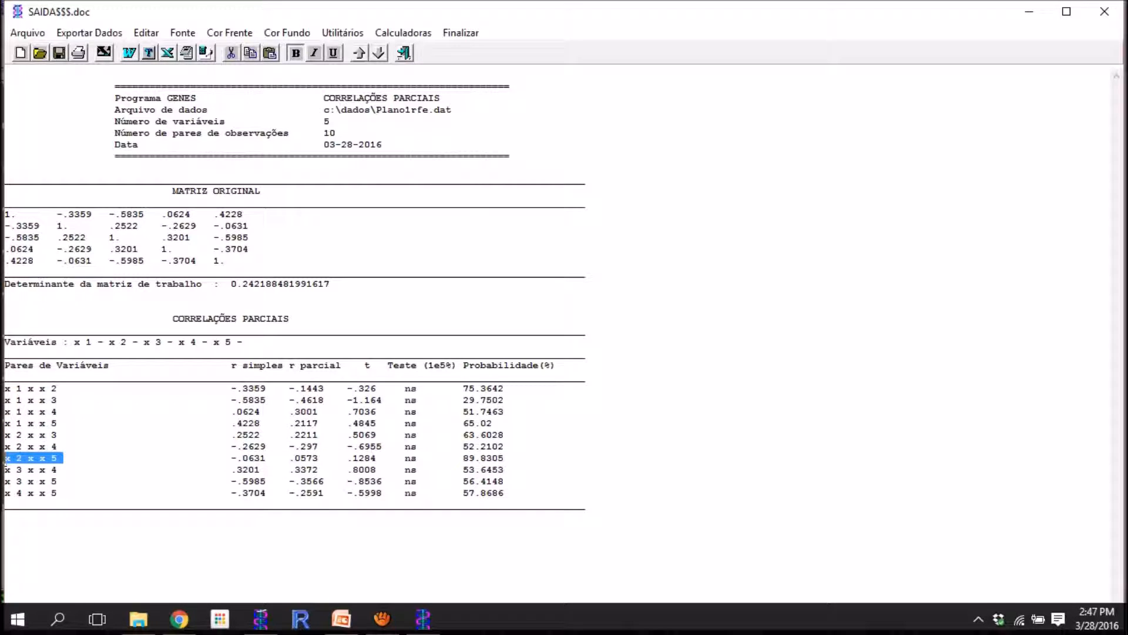
drag(57, 388, 5, 388)
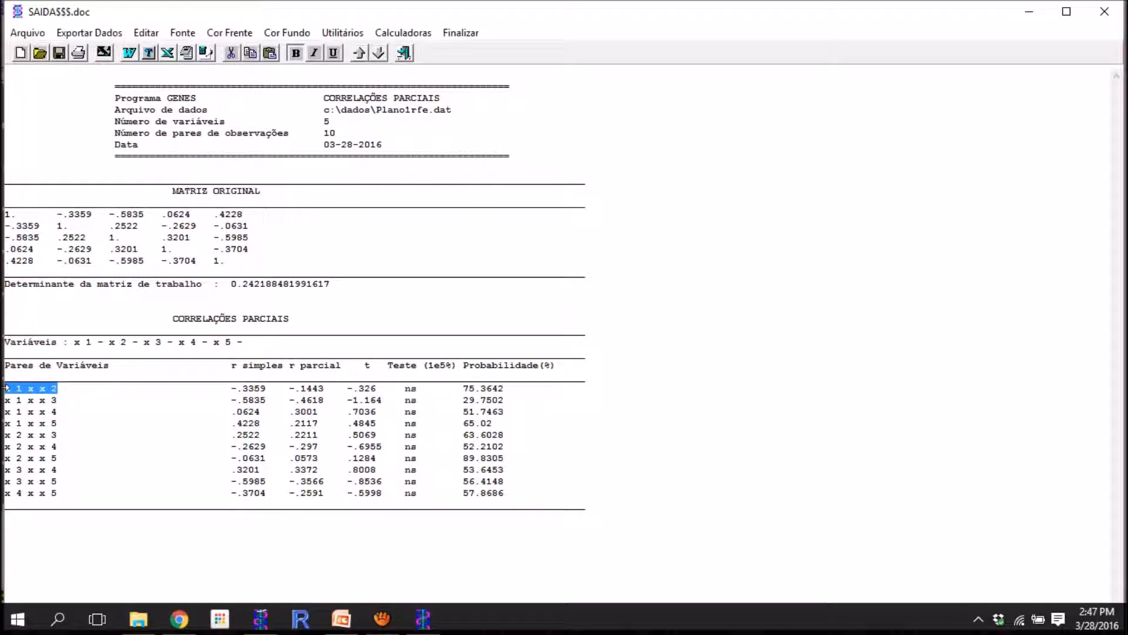
drag(228, 389, 567, 504)
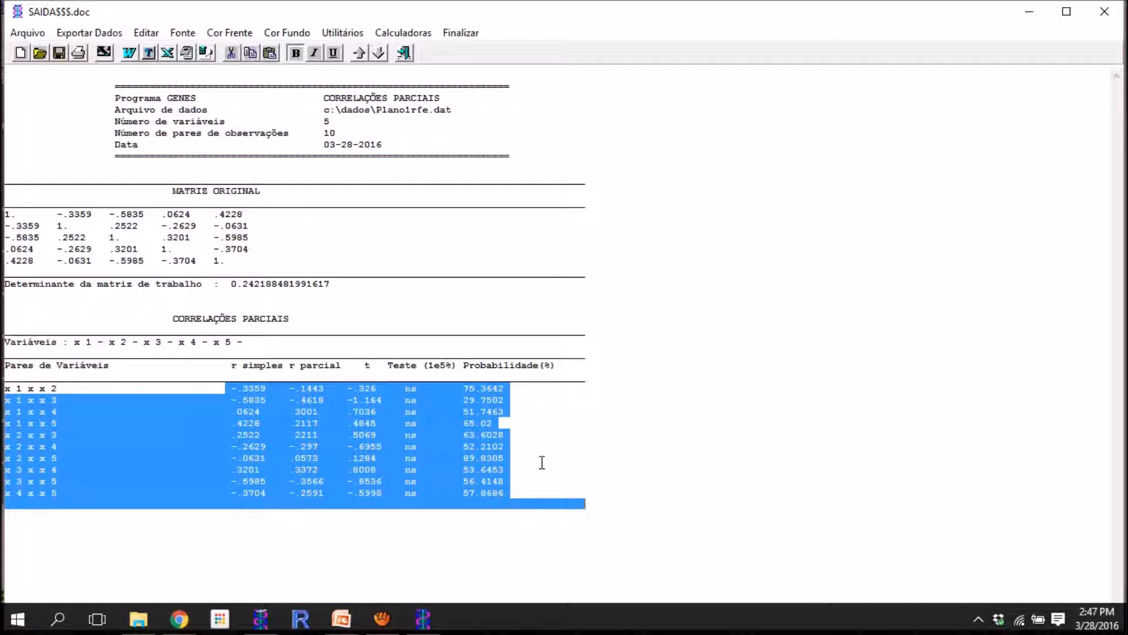
click(527, 445)
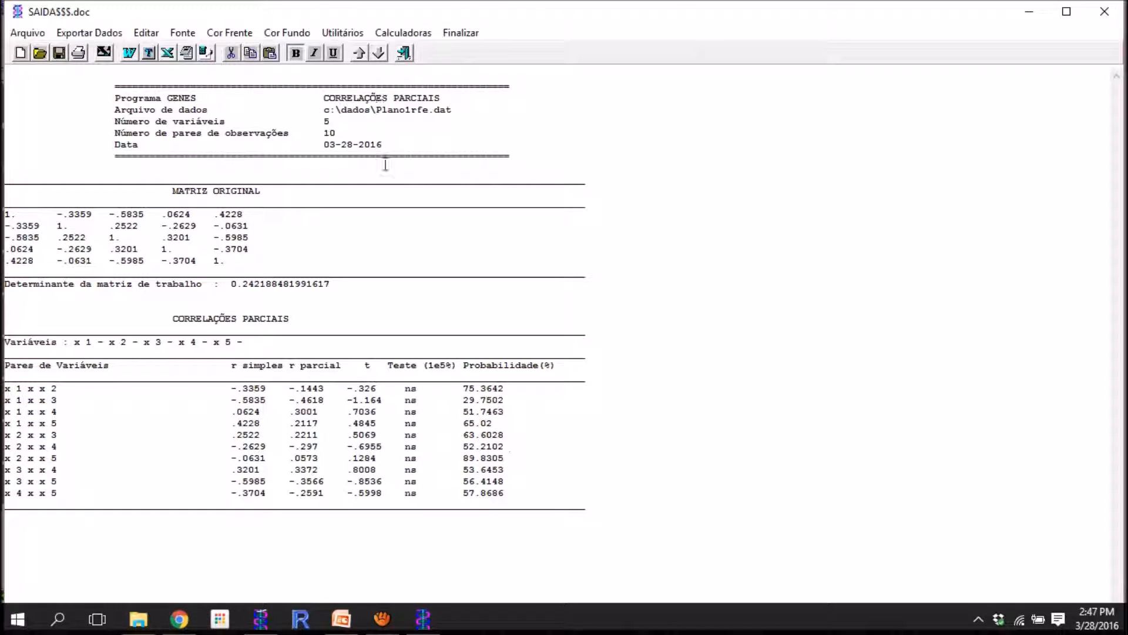
drag(325, 388, 238, 389)
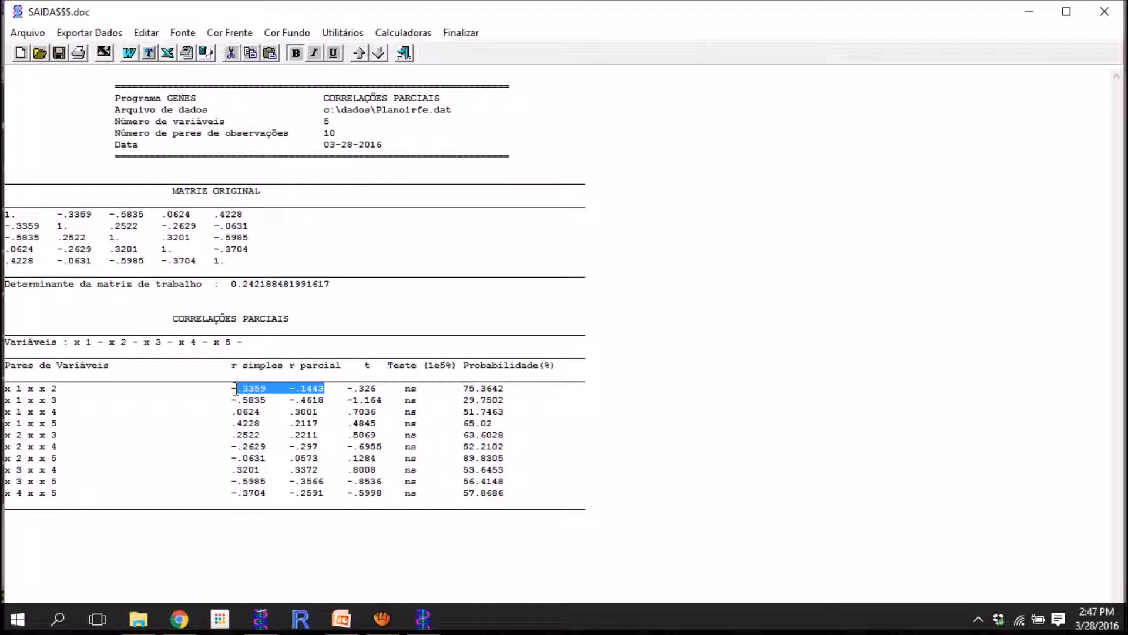
drag(330, 400, 225, 406)
click(403, 53)
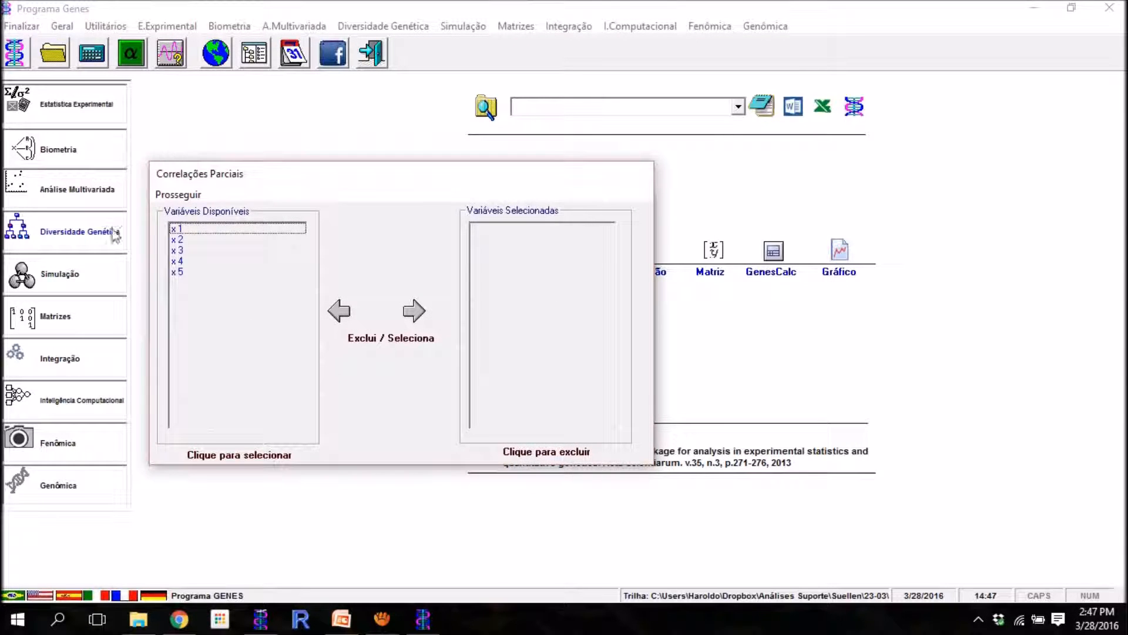
Compute the partial correlations with only variables x 1 and x 2 selected
click(195, 230)
click(197, 240)
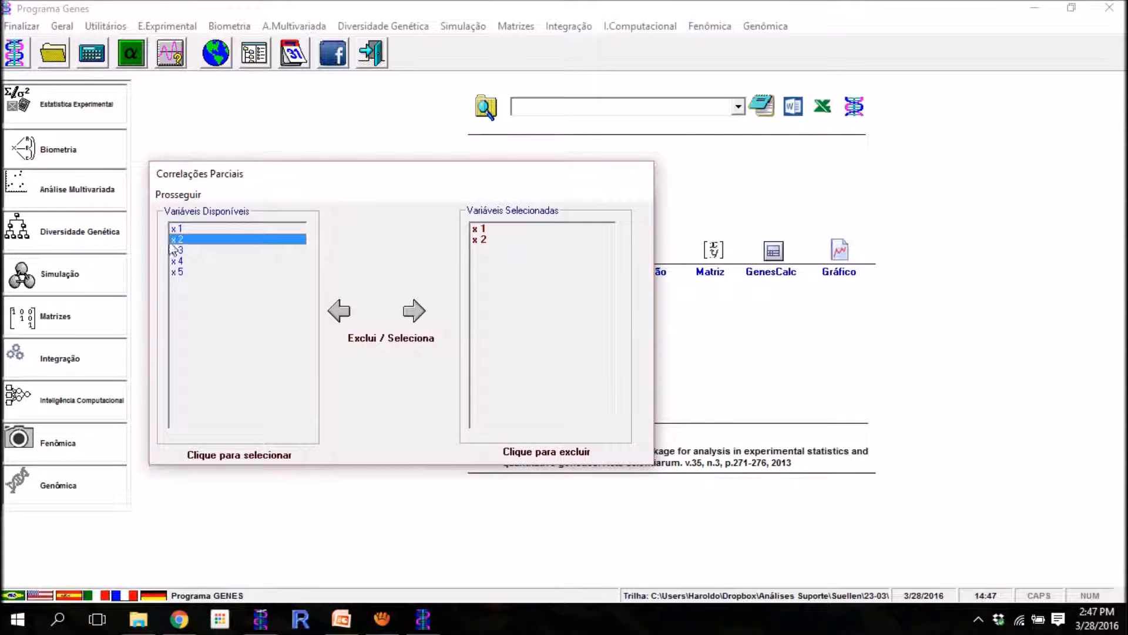
click(176, 195)
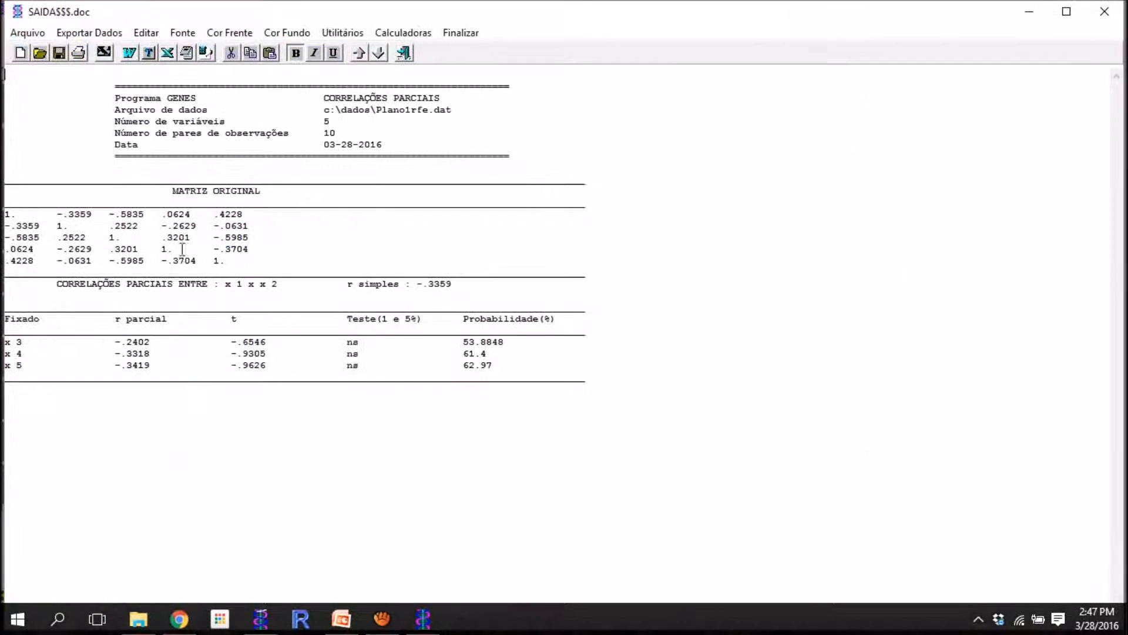
Compare the simple correlation of x 1 and x 2 with the partial correlations for each fixed variable, and close the report
drag(217, 287, 289, 288)
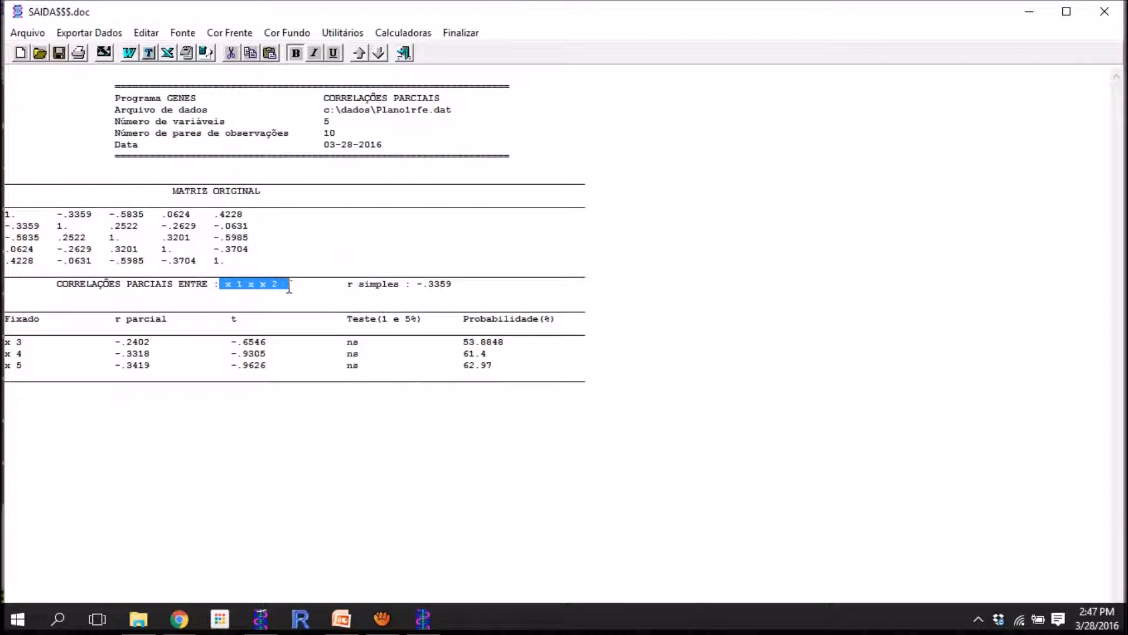
drag(30, 344, 5, 357)
click(33, 365)
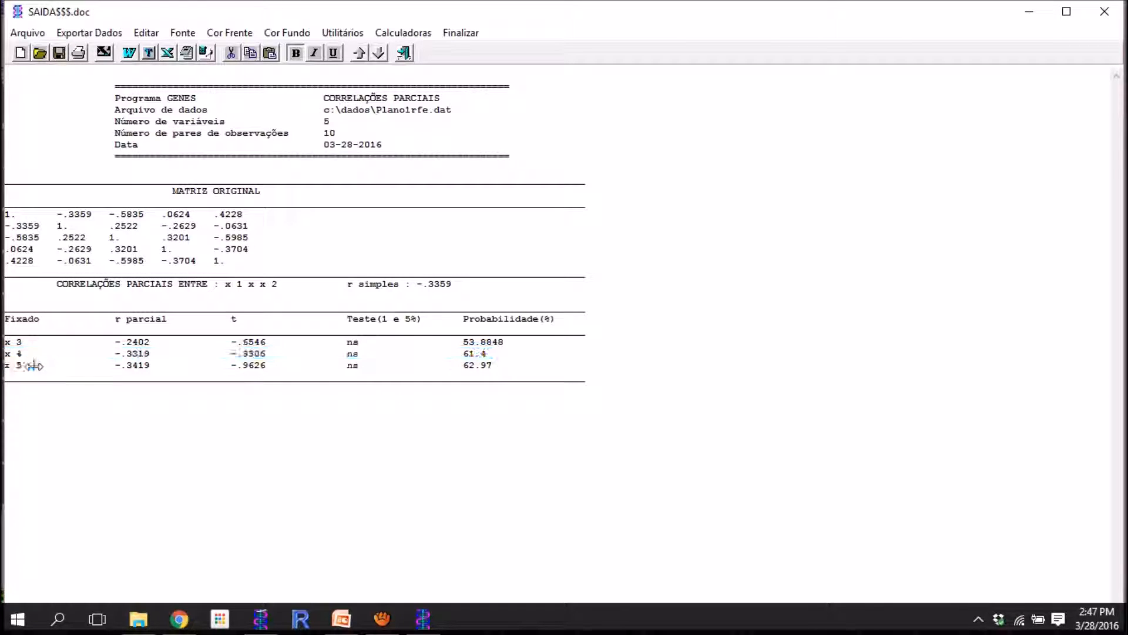
drag(237, 286, 282, 289)
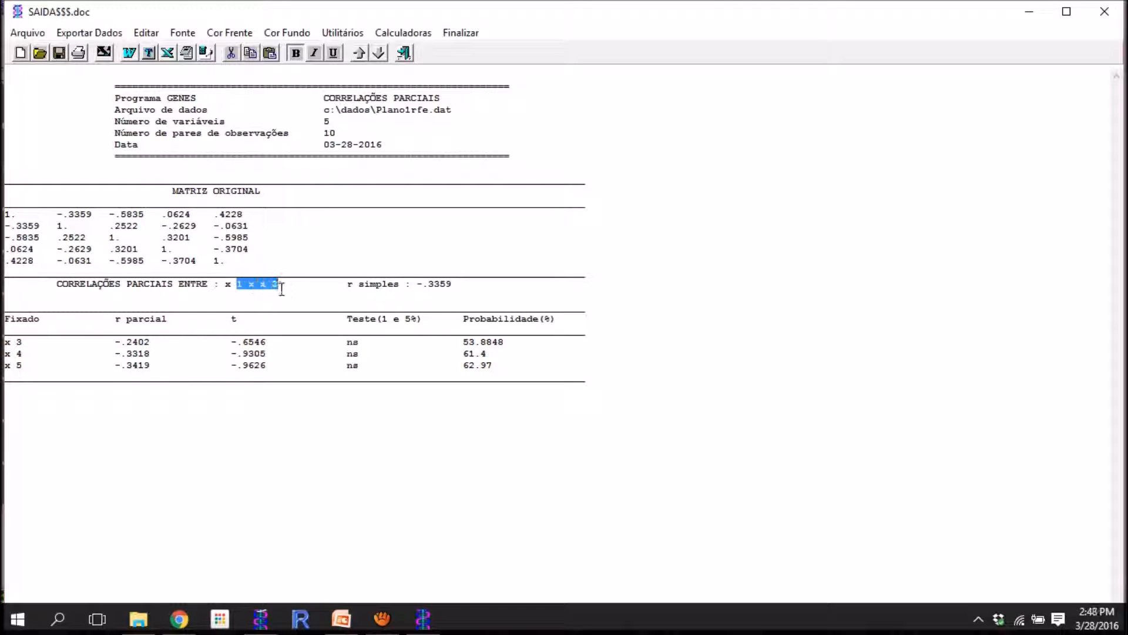
drag(34, 343, 5, 343)
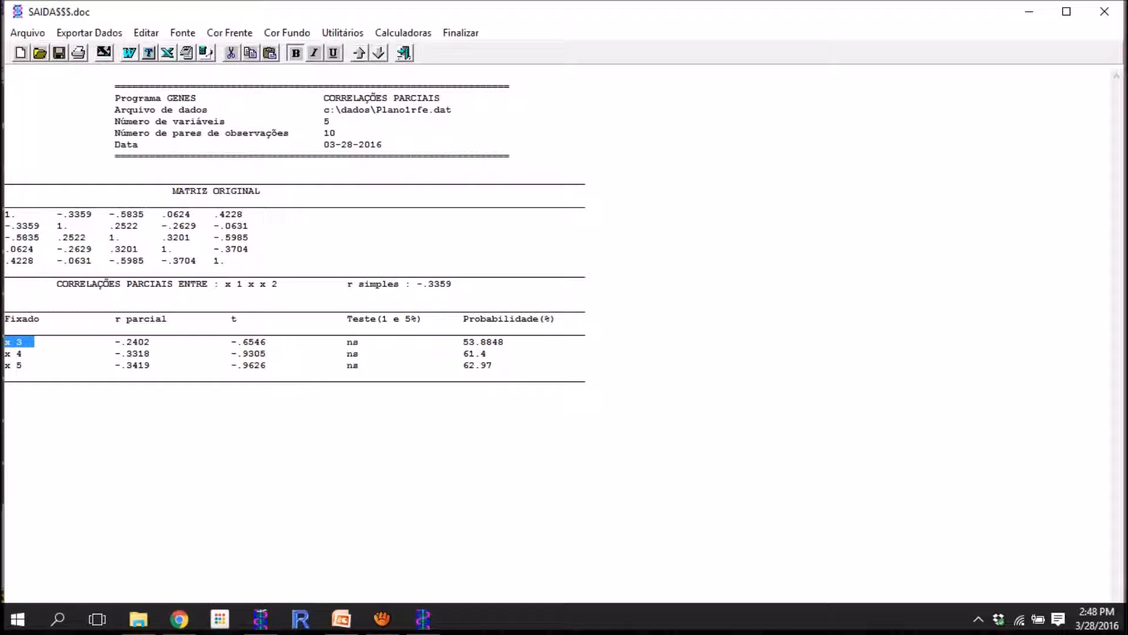
drag(291, 286, 227, 285)
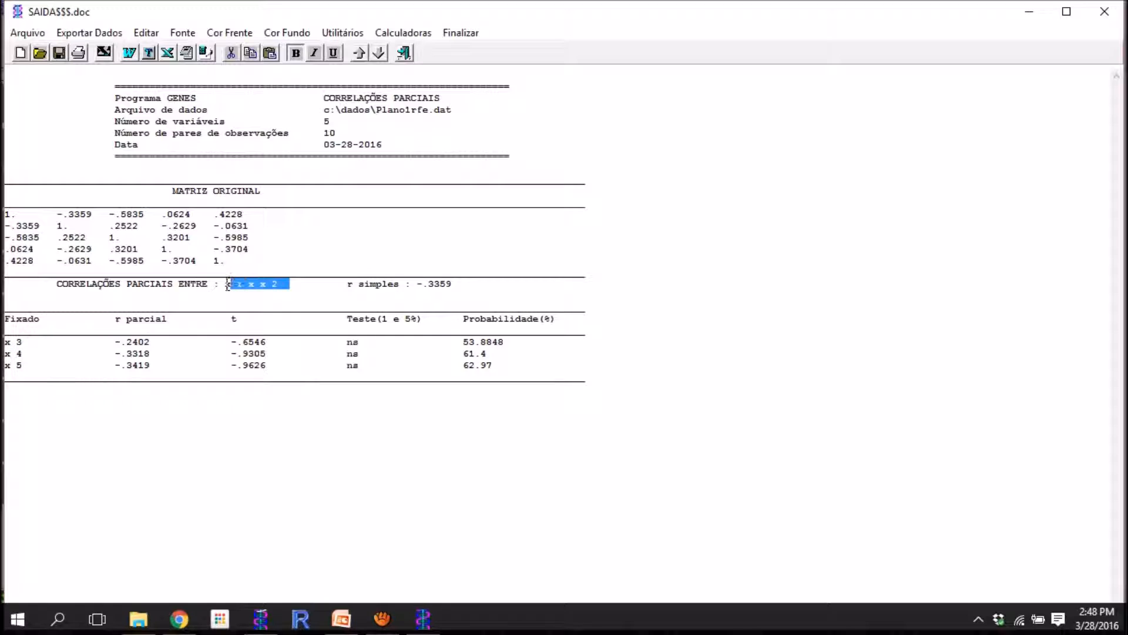
drag(40, 353, 4, 353)
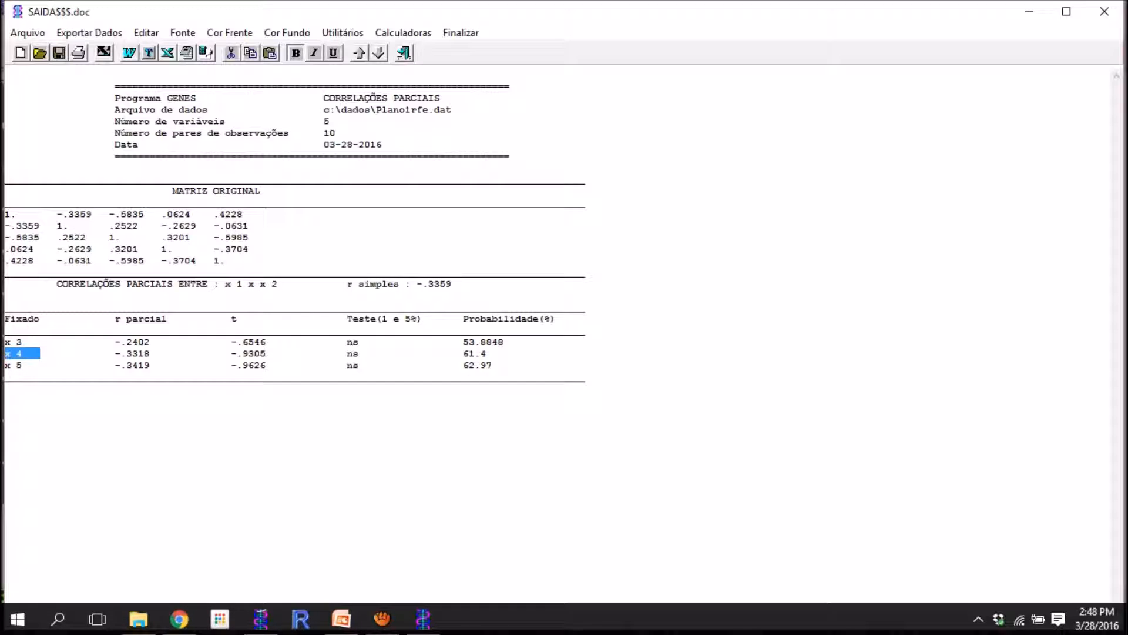
drag(40, 365, 4, 364)
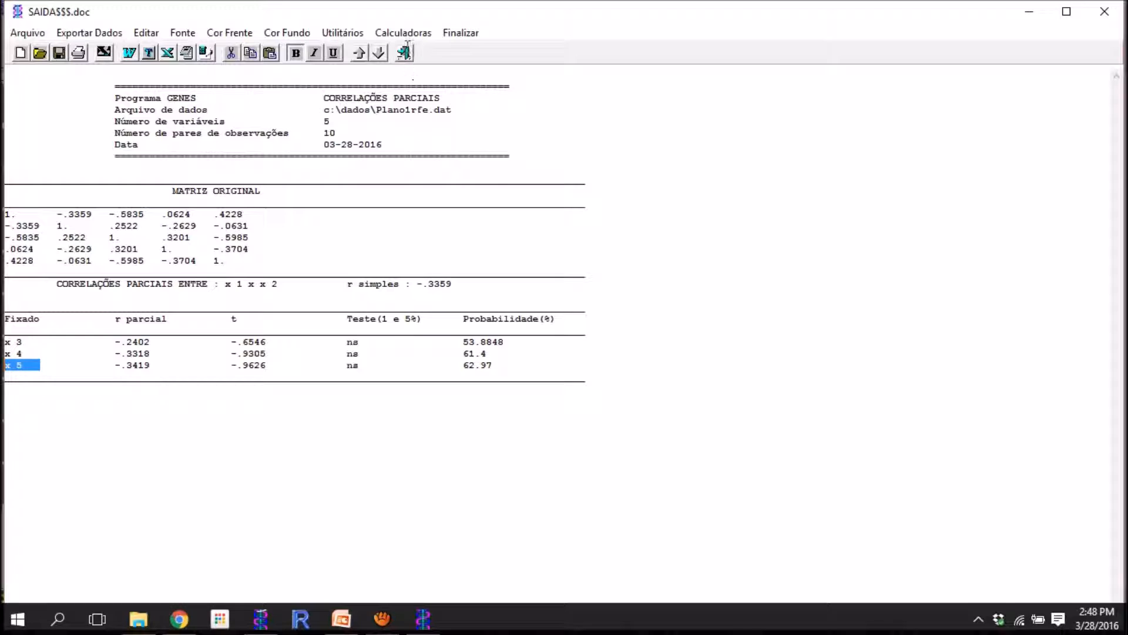
drag(341, 285, 458, 285)
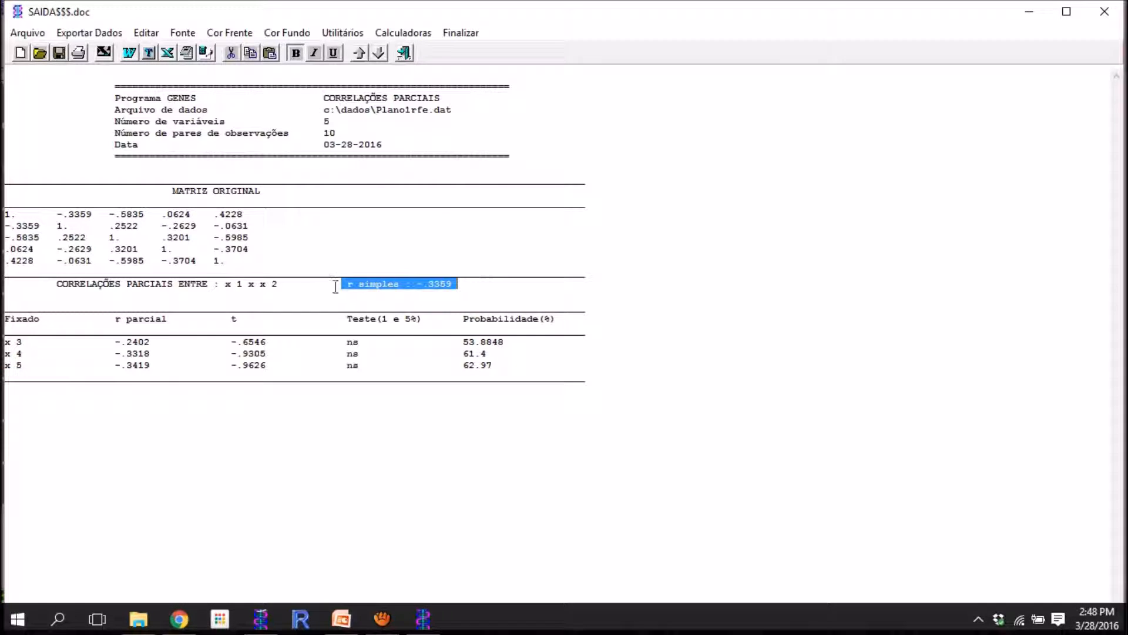
drag(168, 354, 102, 343)
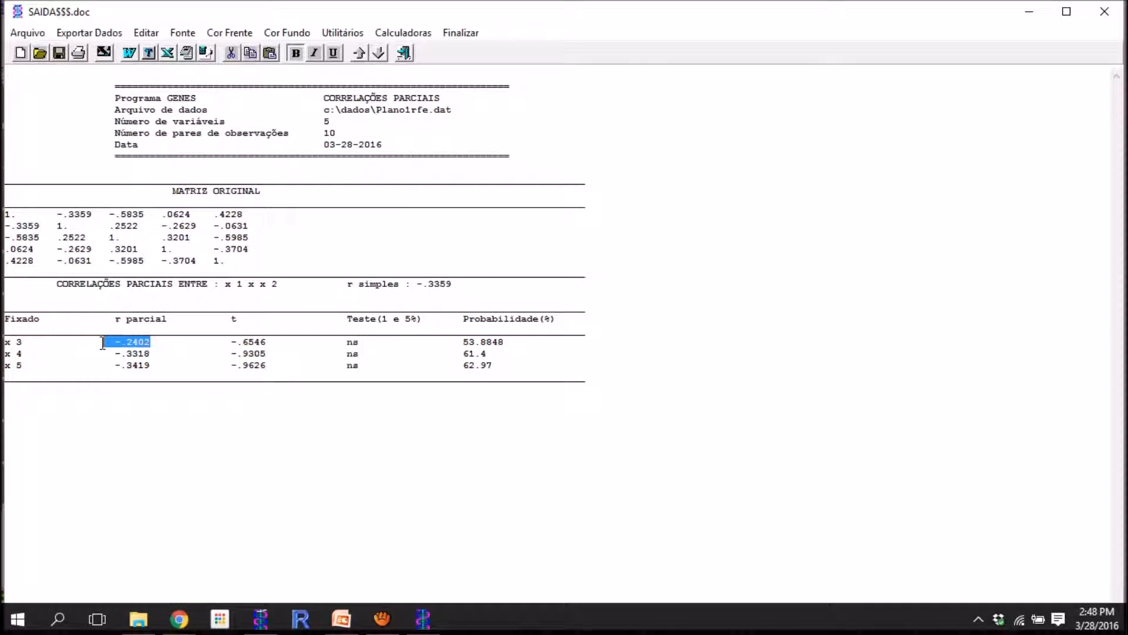
click(404, 52)
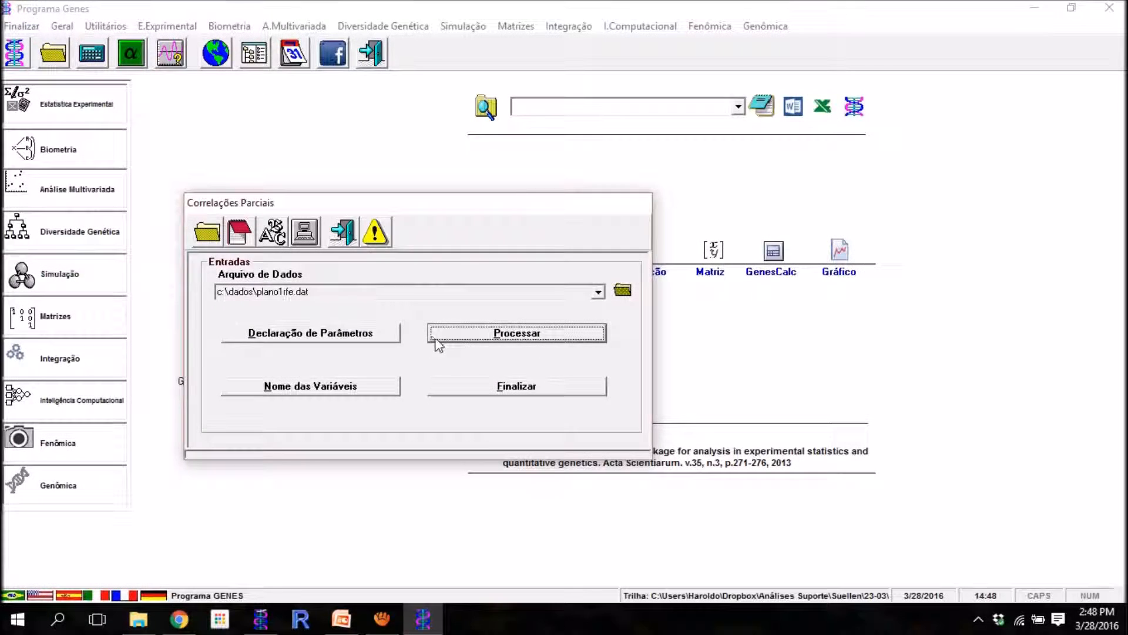
Run the partial correlations again with only x 1 selected, removing its effect from the remaining variable pairs
click(435, 339)
click(194, 229)
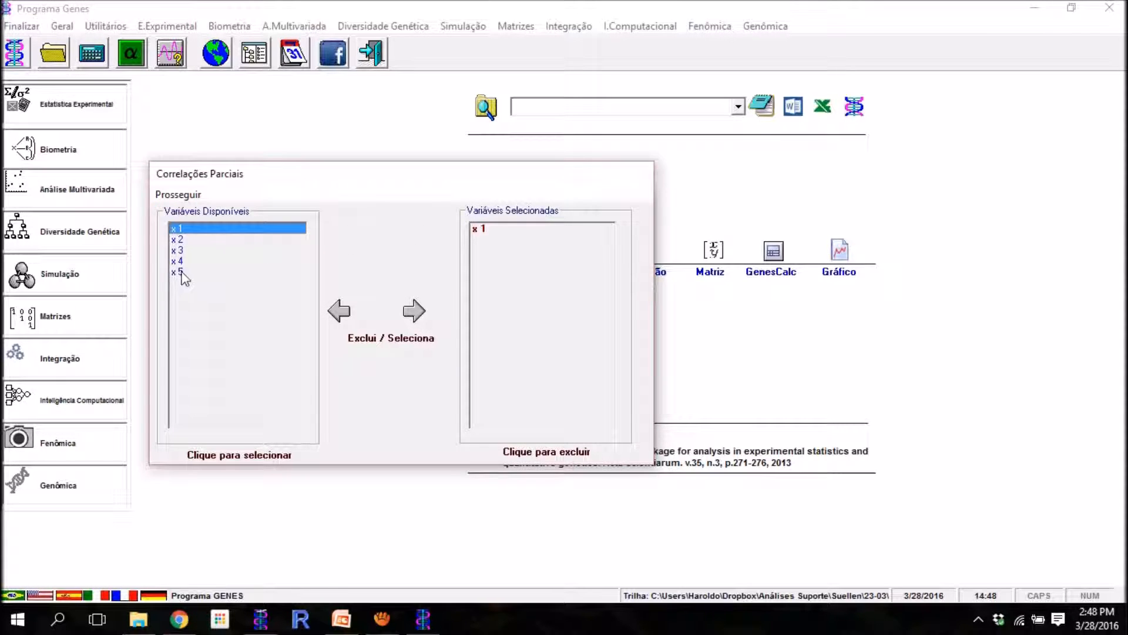
click(180, 195)
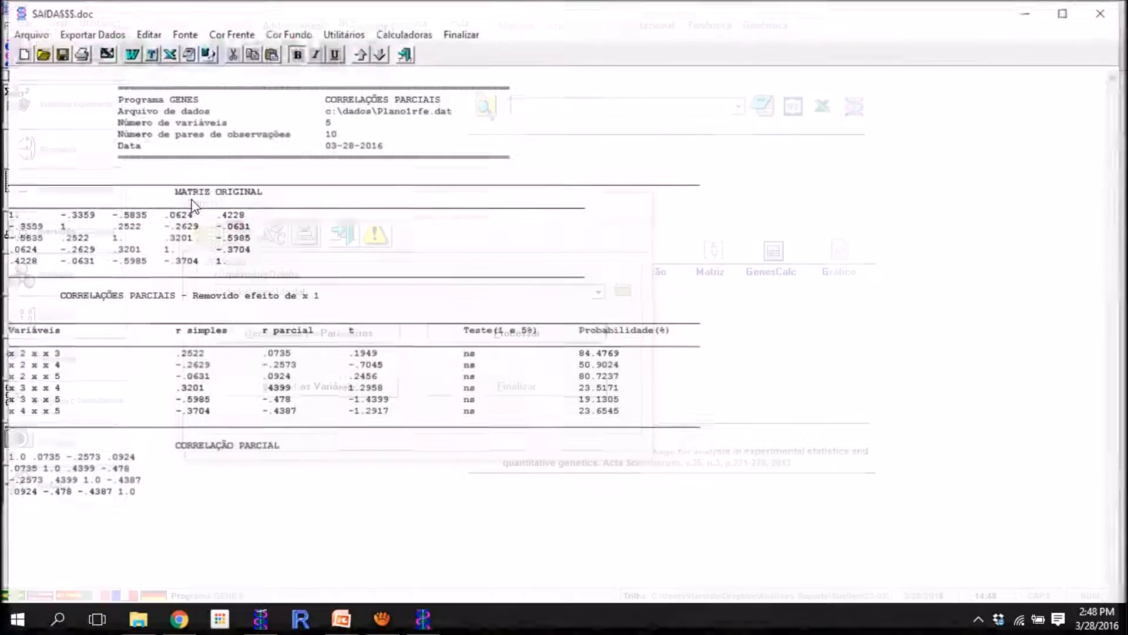
drag(191, 296, 337, 296)
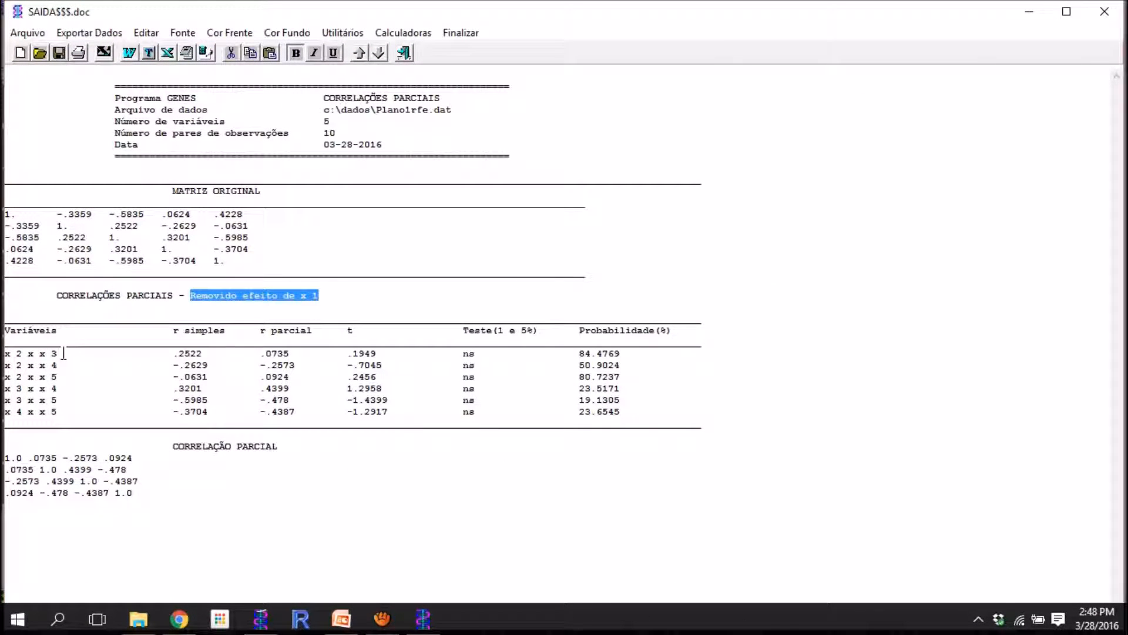
Examine the simple and partial correlations of the remaining variable pairs with the effect of x 1 removed, and close the report
drag(62, 353, 4, 353)
drag(75, 365, 5, 365)
drag(80, 377, 5, 400)
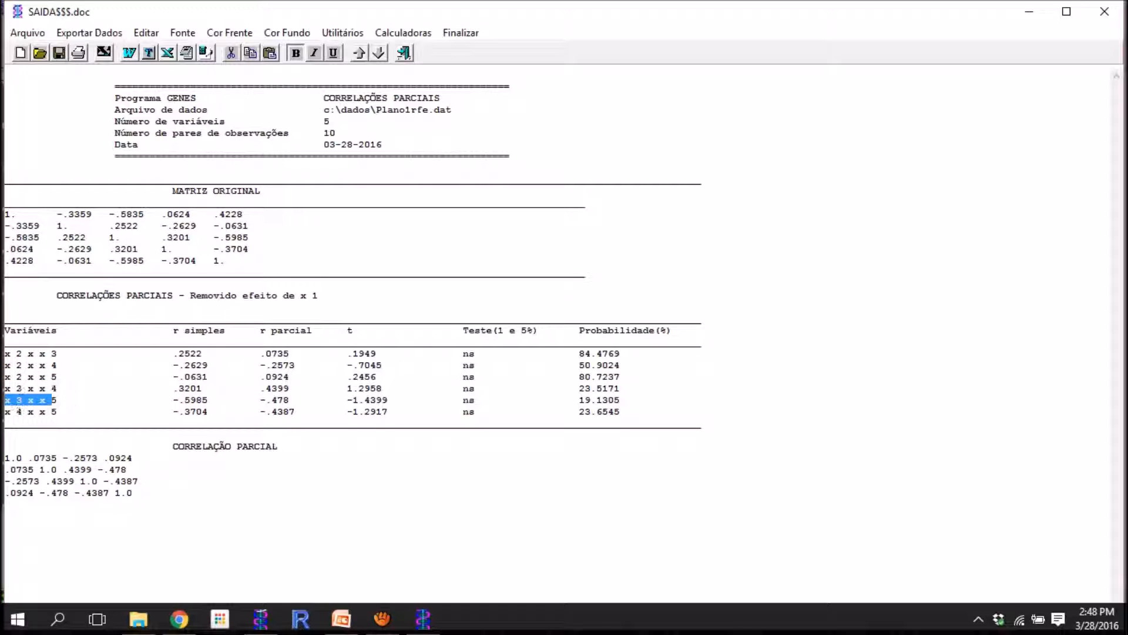
drag(73, 413, 28, 390)
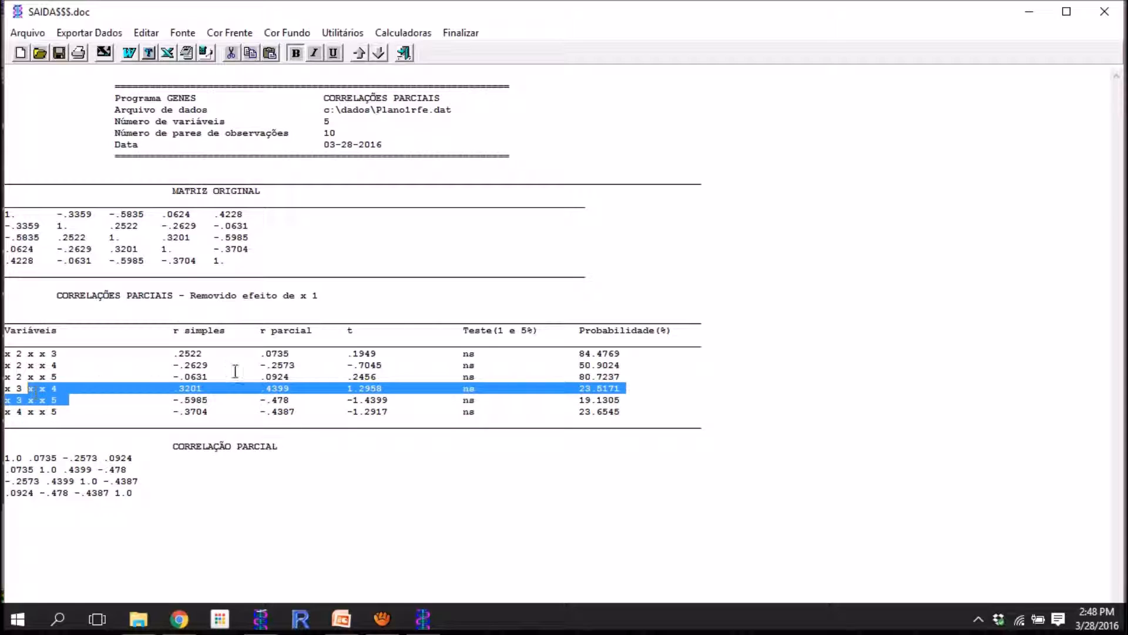
drag(163, 338, 142, 498)
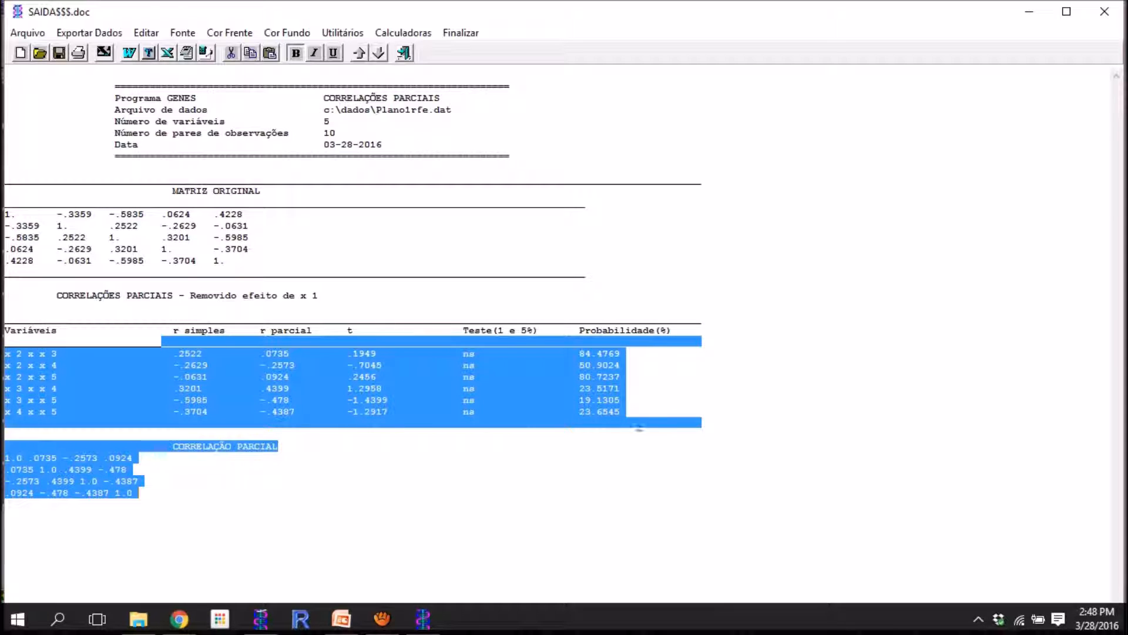
click(405, 53)
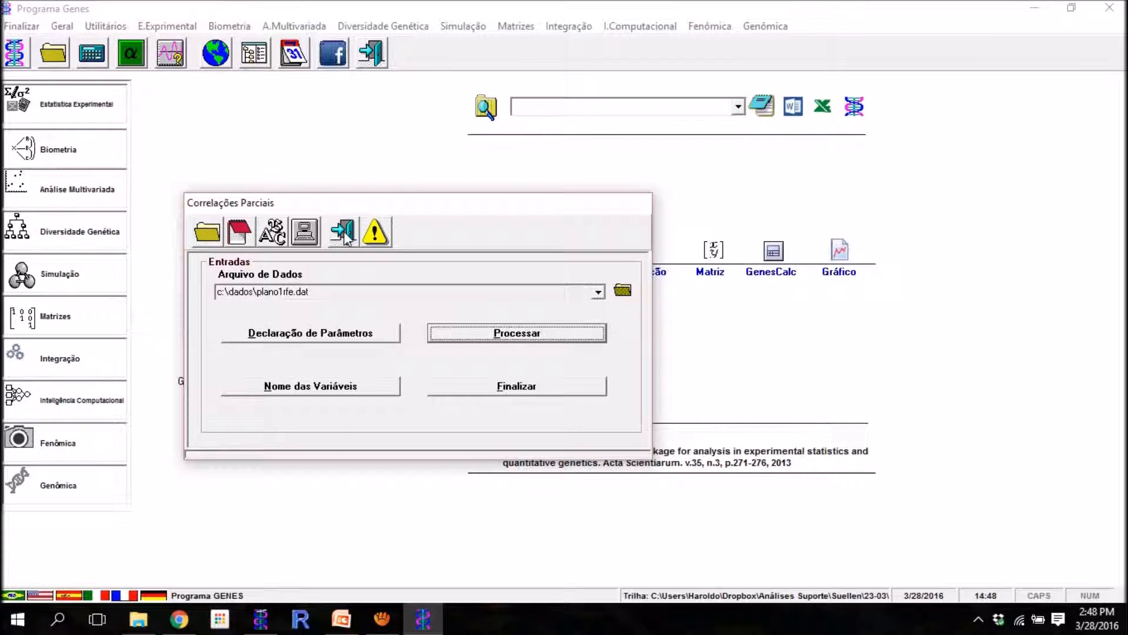
Close the partial correlations dialog and switch to PowerPoint to present closing slide 7 of the Correlações parciais presentation full screen
click(343, 230)
click(341, 618)
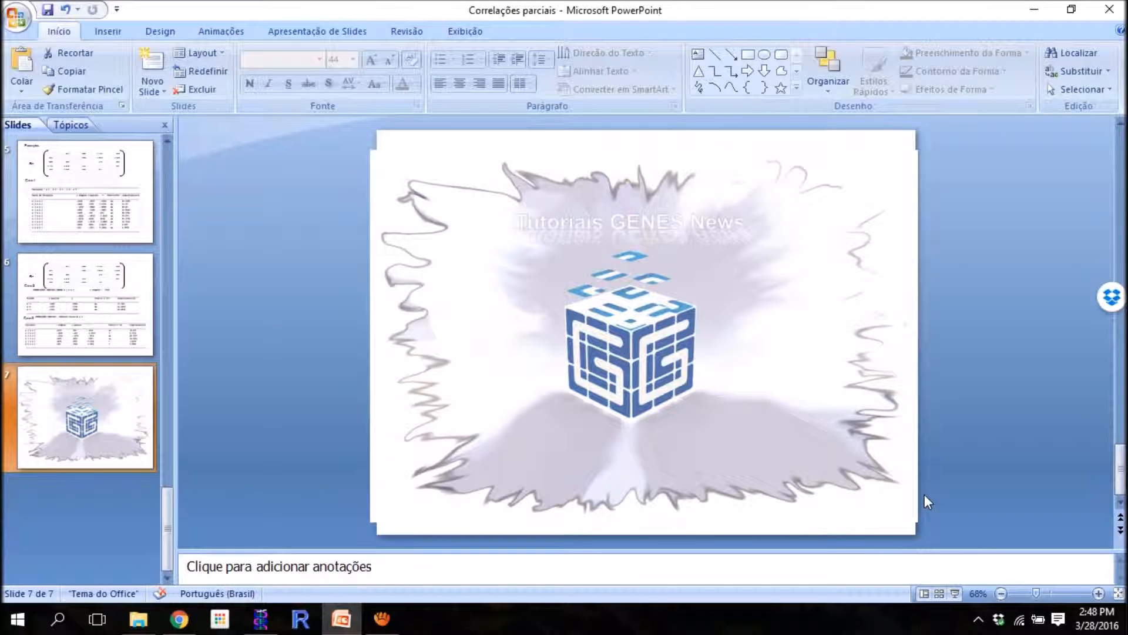
key(shift+F5)
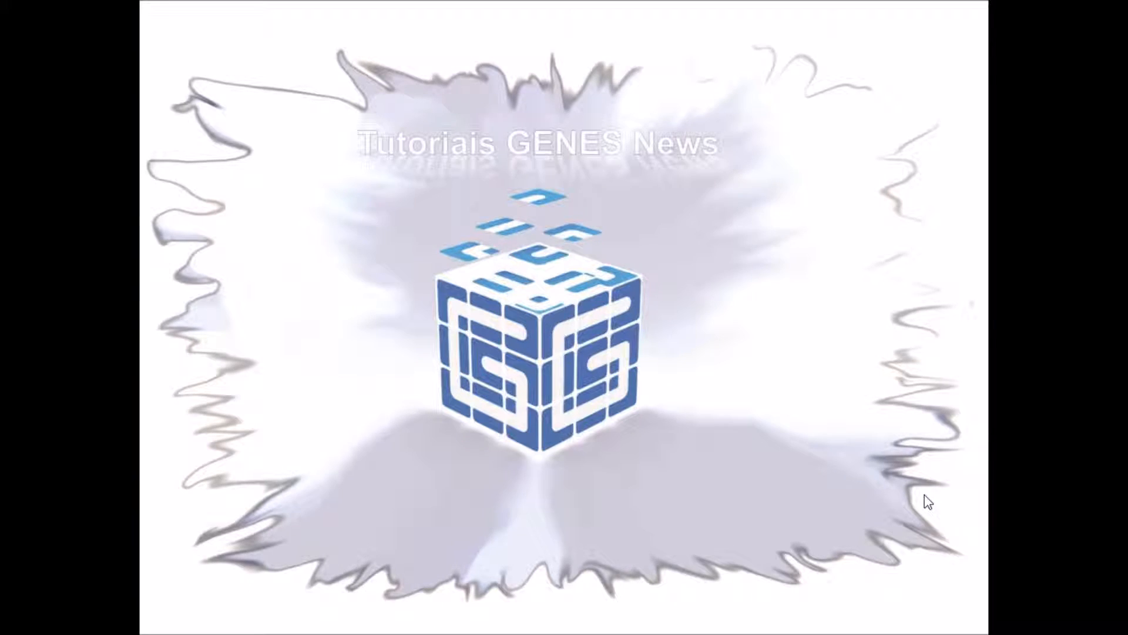